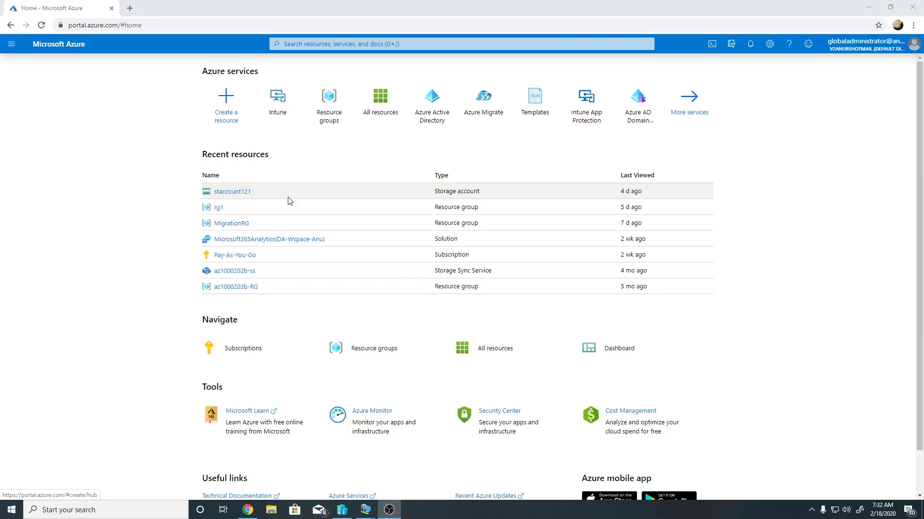
Go from the Azure Intune tile to Client apps > Apps, showing the three assigned apps.
click(286, 117)
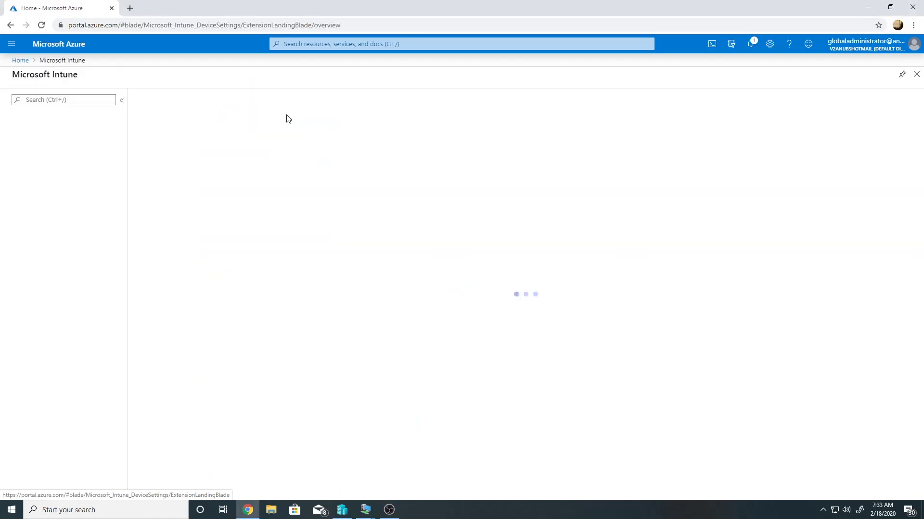
click(49, 246)
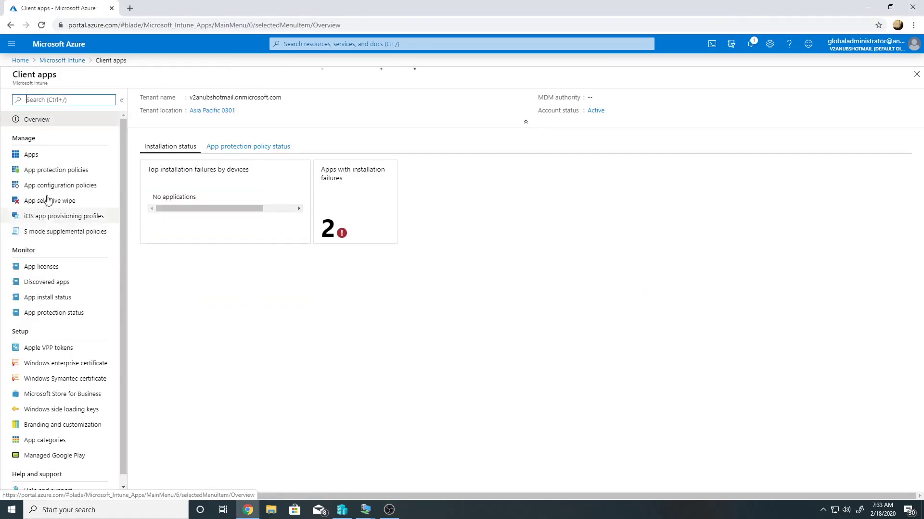
click(34, 155)
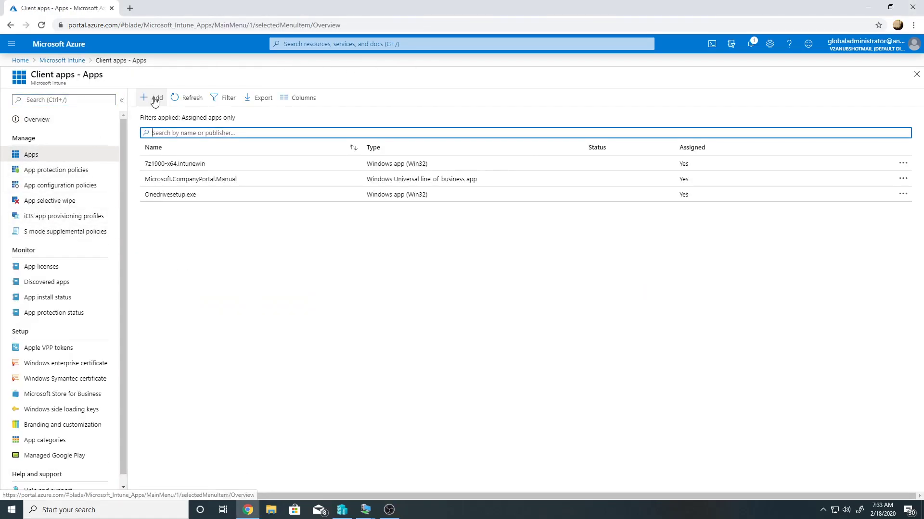
Start adding a new Office 365 Suite app for Windows 10.
click(154, 99)
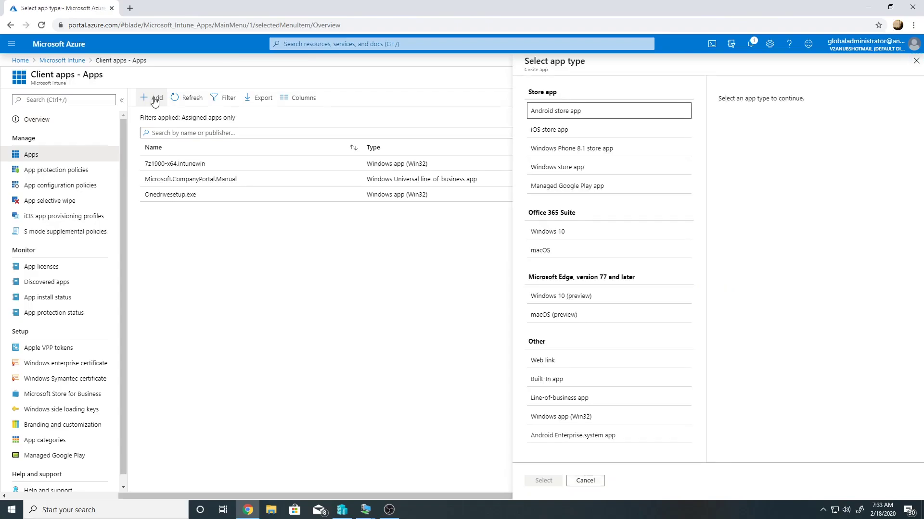
click(548, 233)
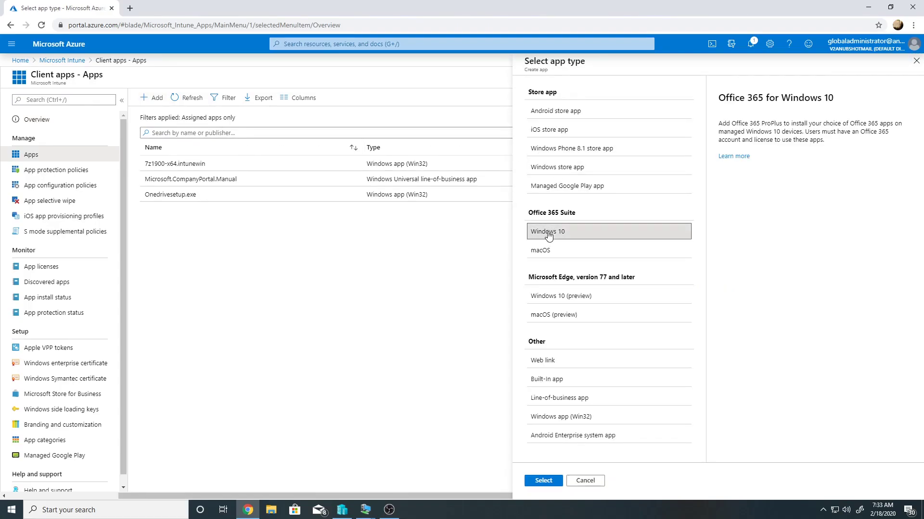
click(556, 480)
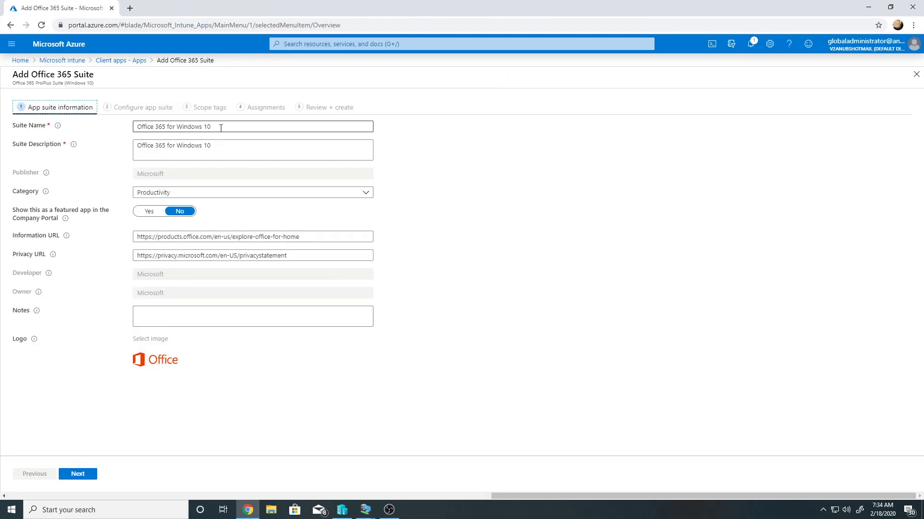
Set suite name and description to 'Teams for Win10' and feature it in Company Portal.
drag(274, 126, 15, 132)
text(Teams for Wi)
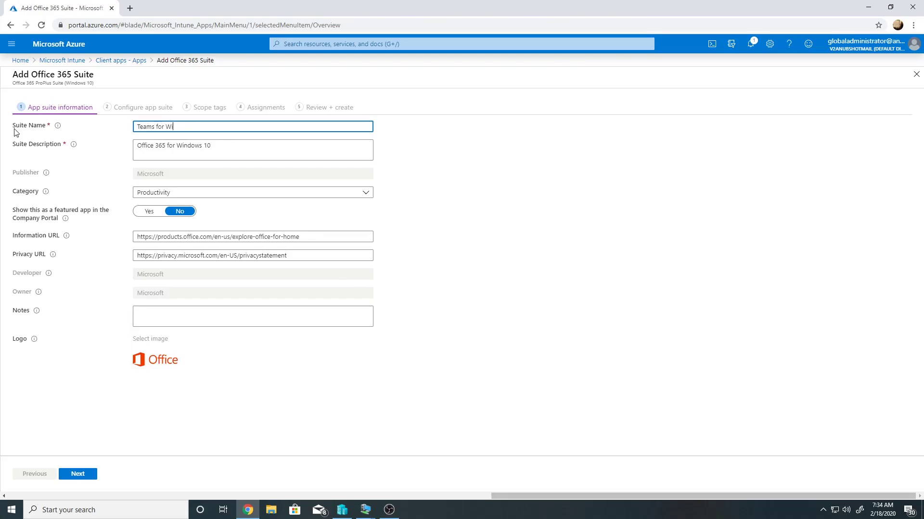
text(n10)
drag(185, 127, 73, 130)
key(ctrl+c)
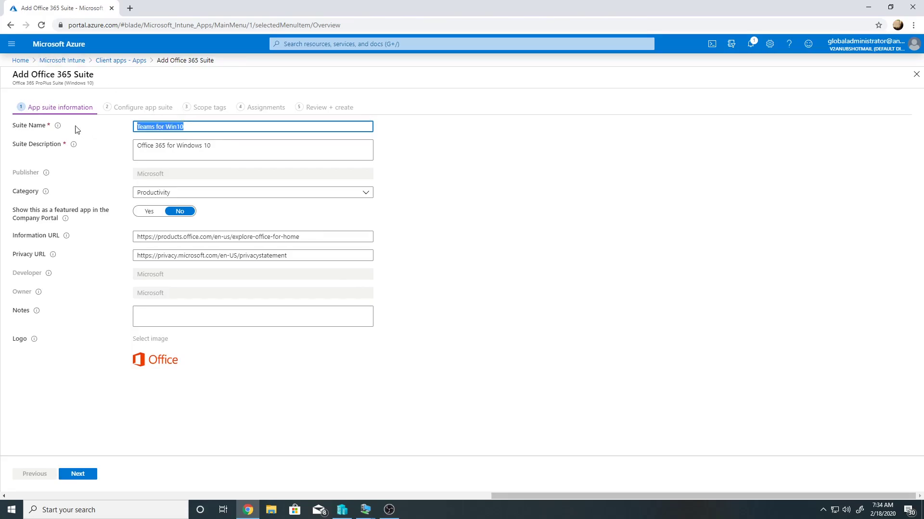
drag(234, 151, 74, 146)
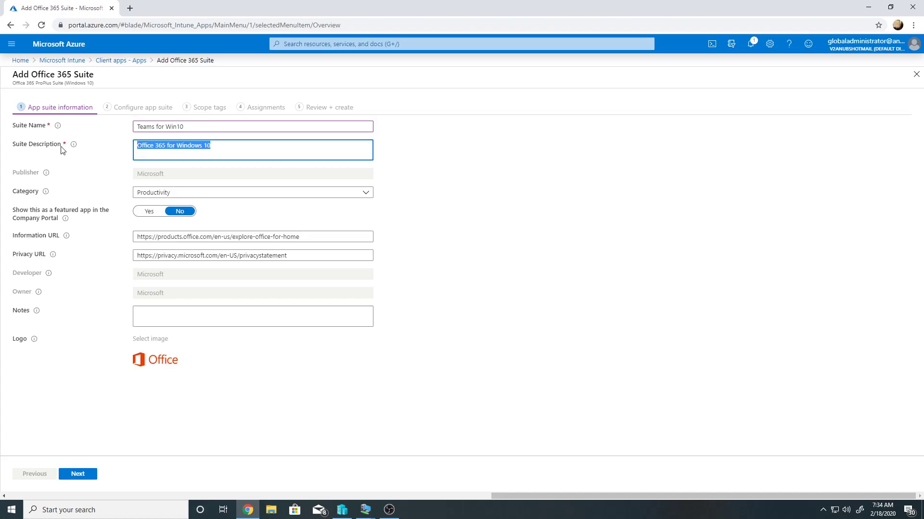
key(ctrl+v)
click(148, 215)
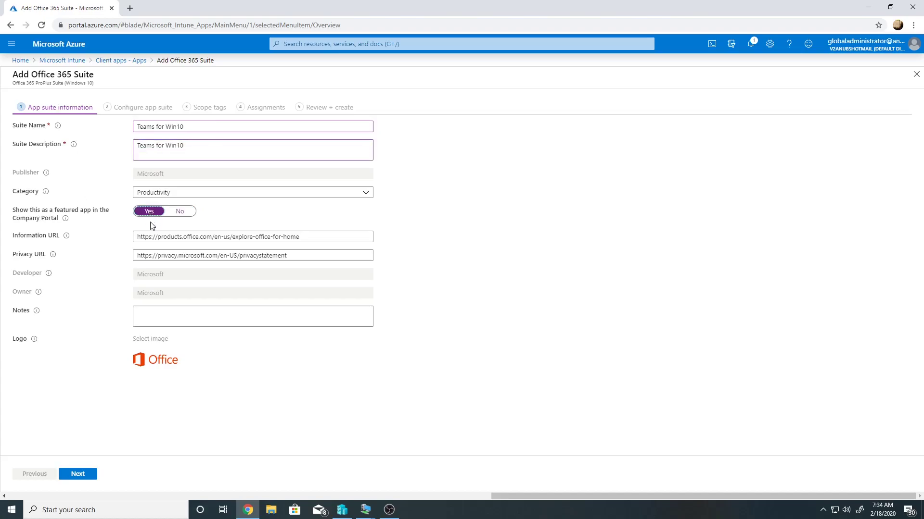
Deselect every Office app except Teams in the suite's app selection.
click(95, 474)
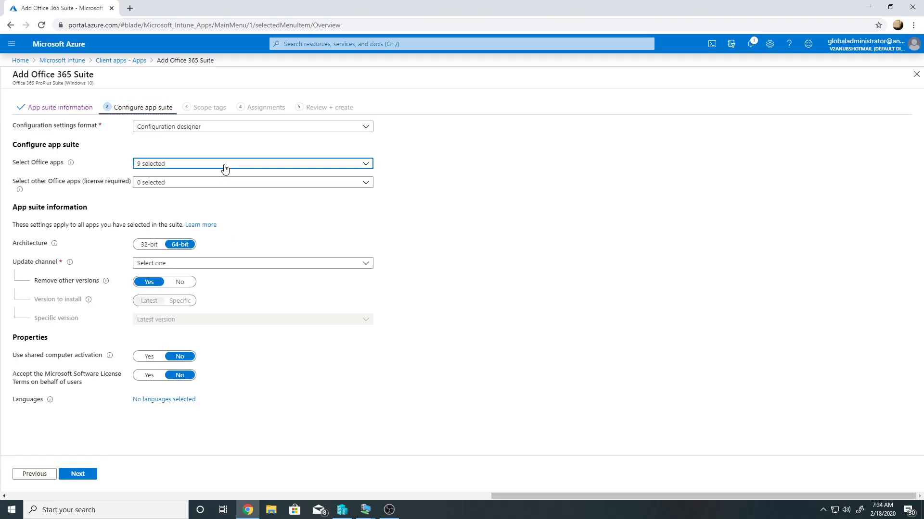
click(224, 168)
click(142, 177)
click(141, 241)
click(141, 269)
click(142, 300)
click(140, 332)
click(254, 368)
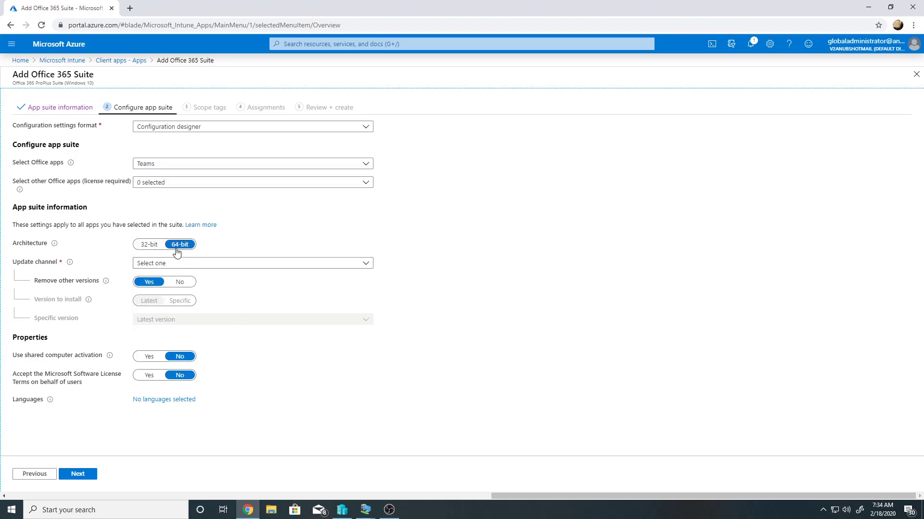
Set the update channel to Semi-Annual and accept licence terms on users' behalf.
click(209, 267)
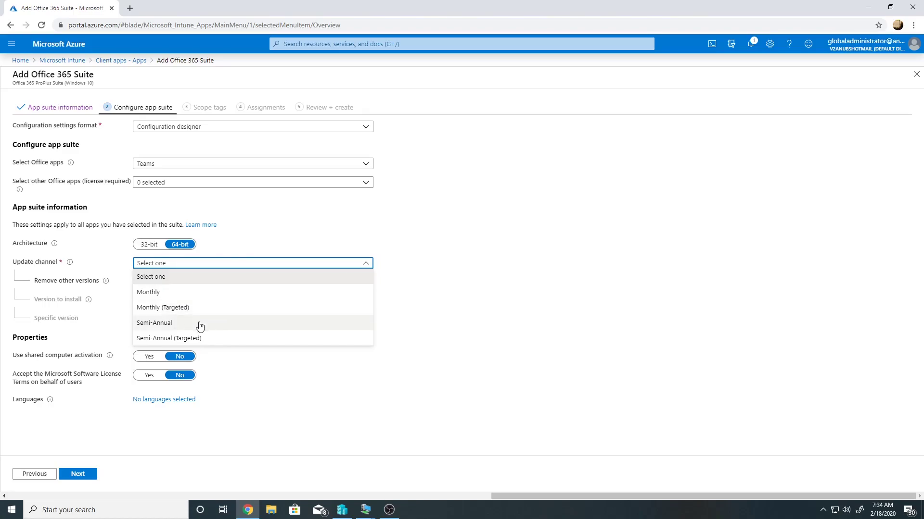
click(200, 326)
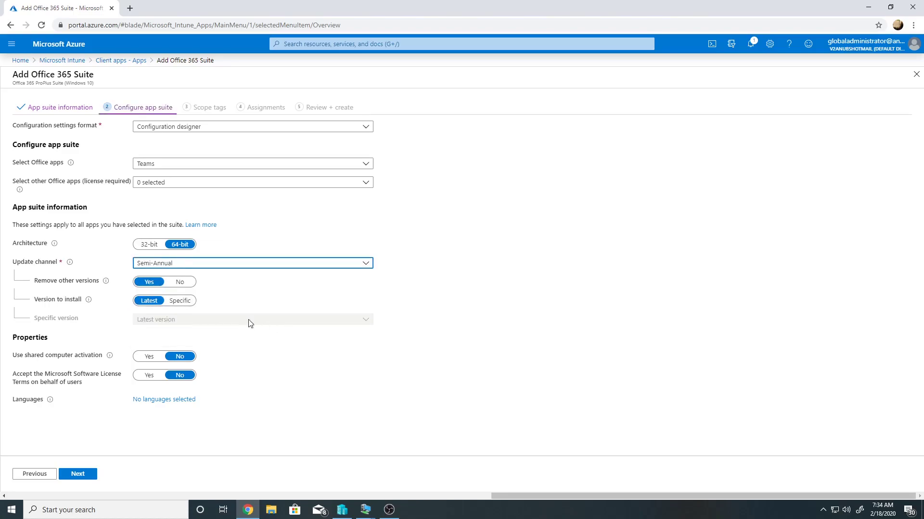
click(149, 376)
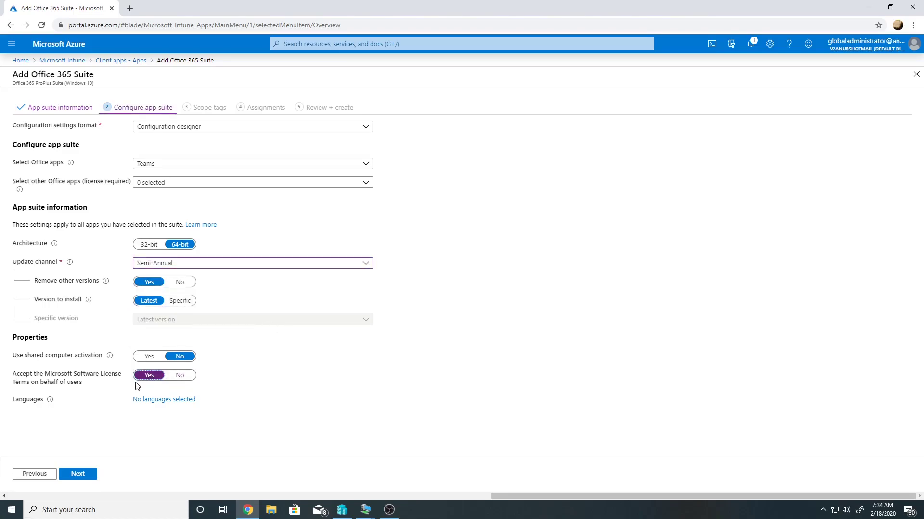
Require Teams for Win10 for the Windows 10 One Drive Installation Dynamic Group, then create it.
click(91, 475)
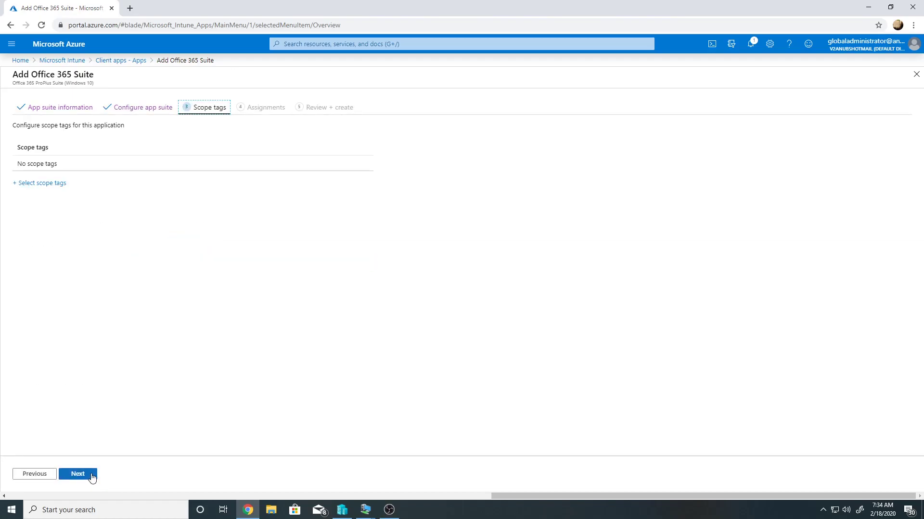
click(92, 475)
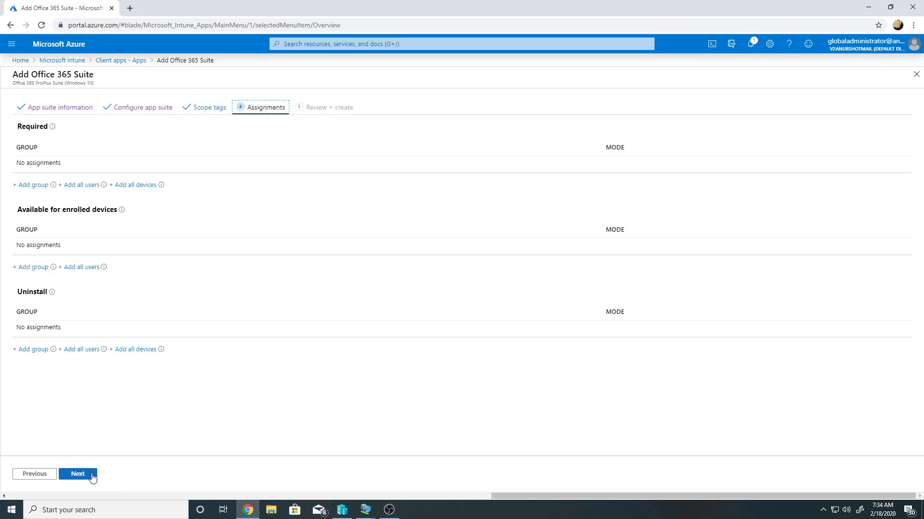
click(34, 190)
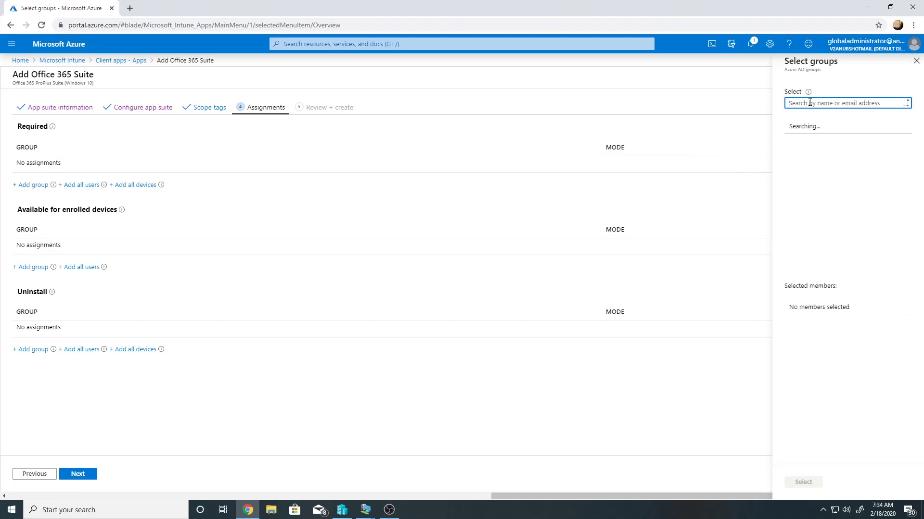
text(wind)
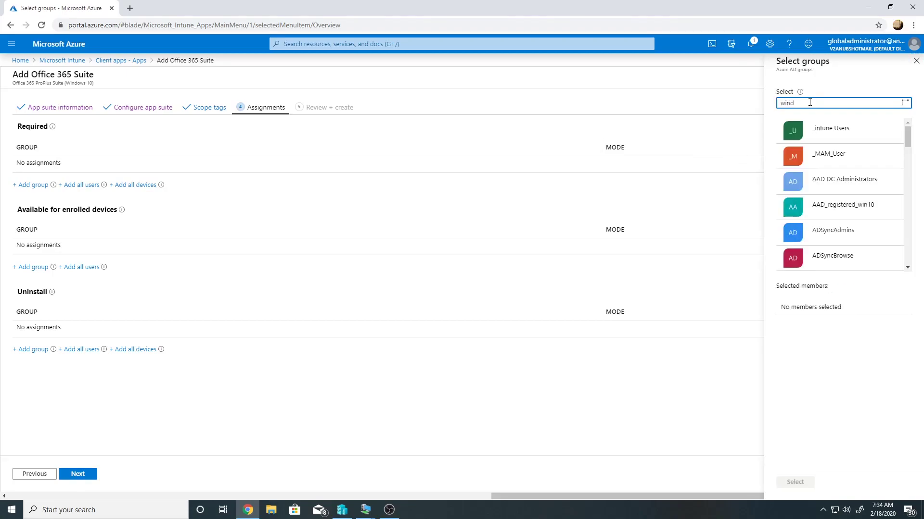
click(860, 206)
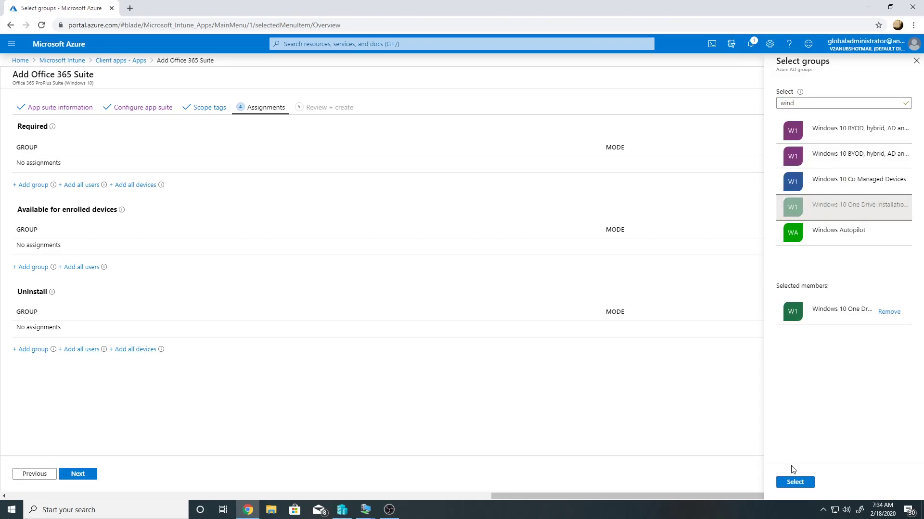
click(795, 482)
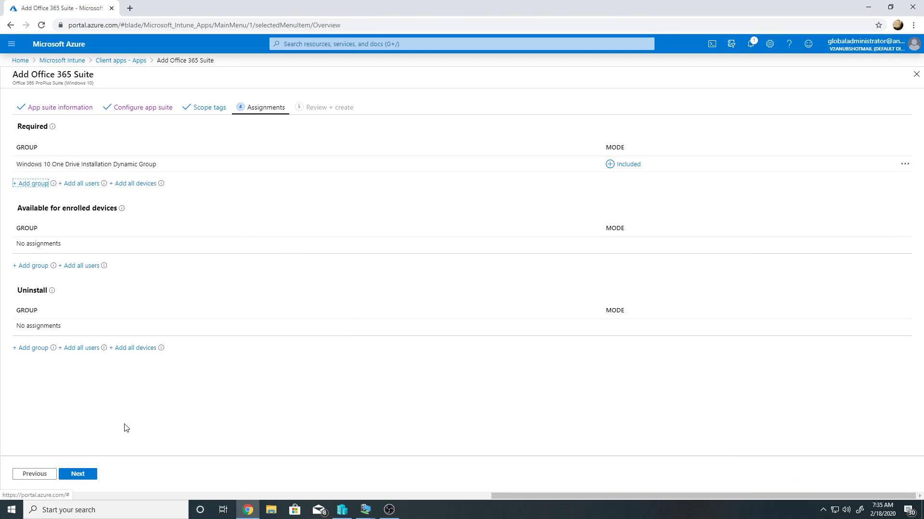
click(83, 476)
click(84, 476)
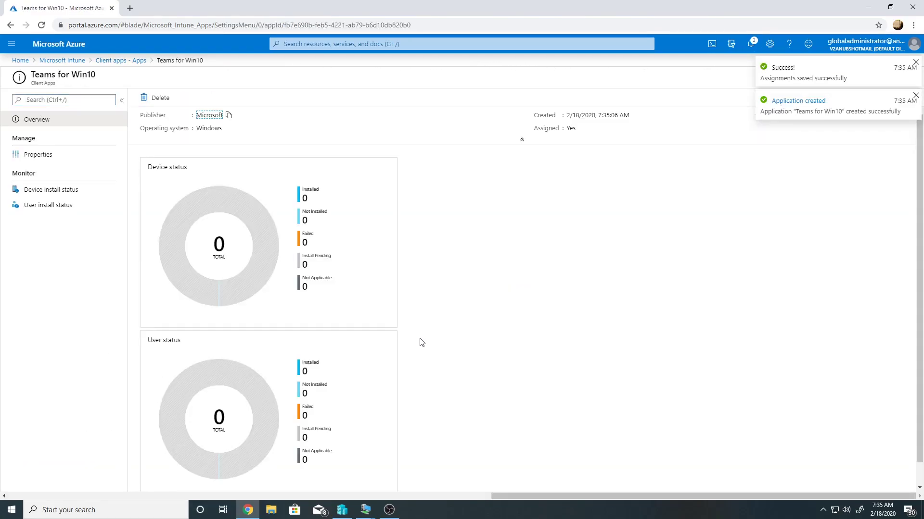
Open the Start menu on the AAD-registered, AAD-joined and domain VMs to check installed apps.
click(292, 475)
click(304, 417)
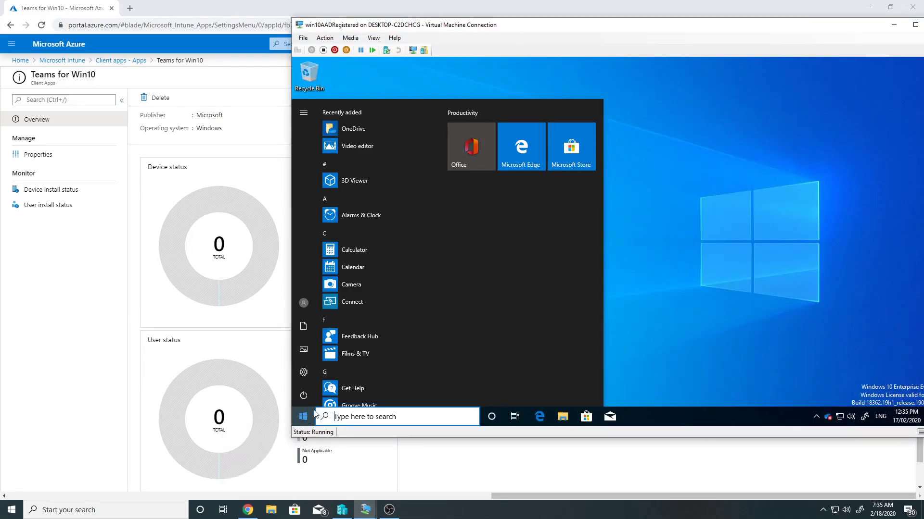
mouse_move(365, 510)
click(323, 477)
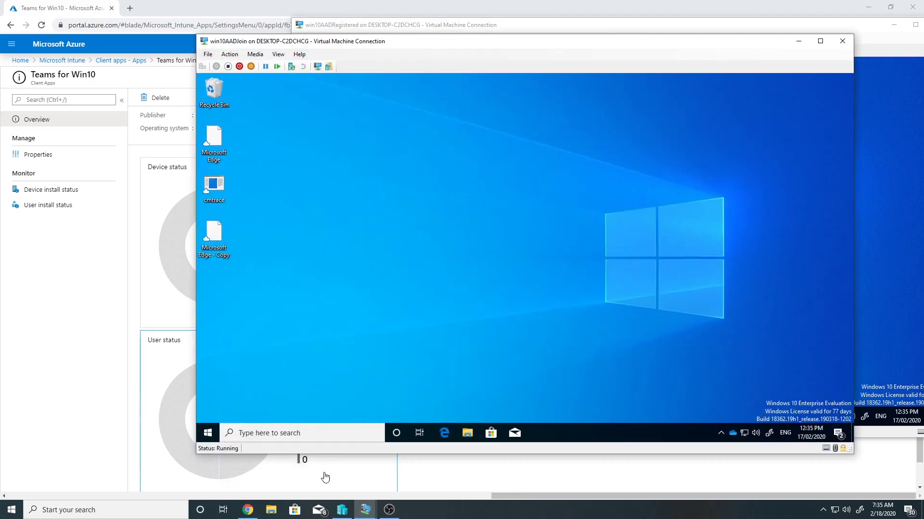
key(super)
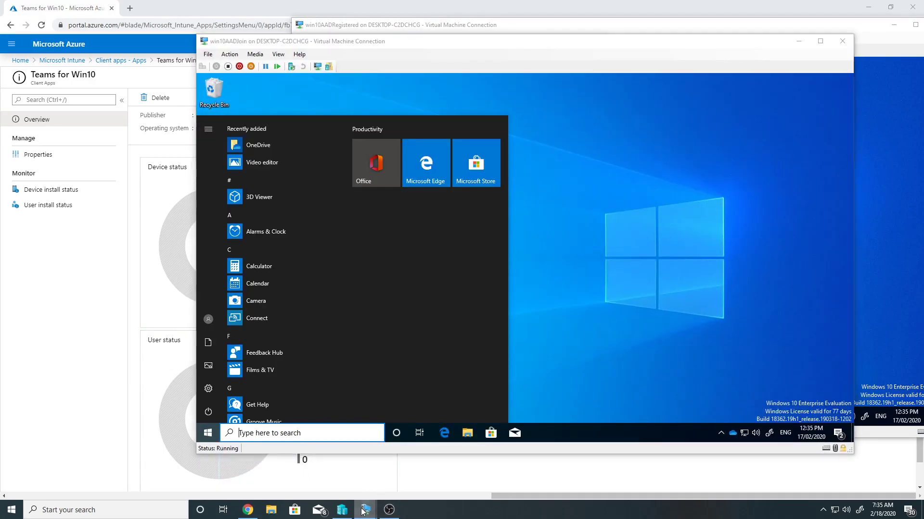
click(459, 469)
click(199, 437)
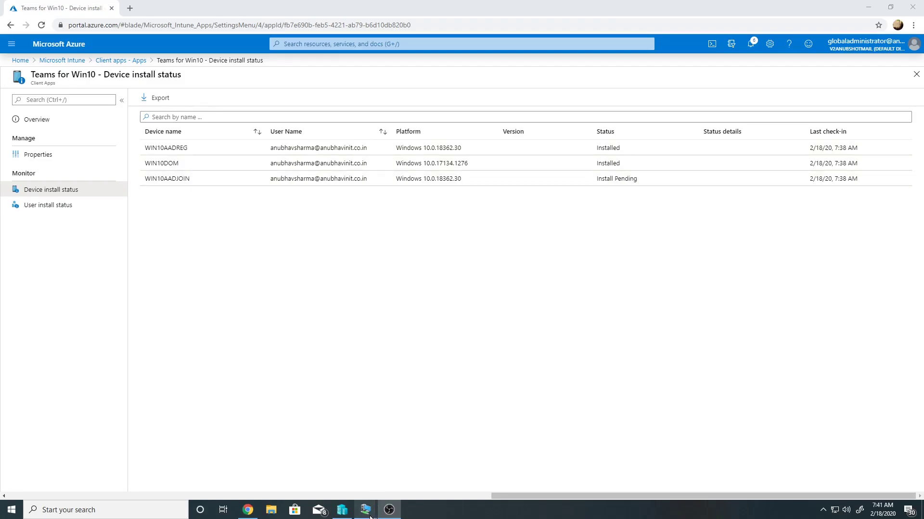
Switch to the domain VM and open Programs and Features showing the Teams Machine-Wide Installer.
mouse_move(365, 510)
click(304, 494)
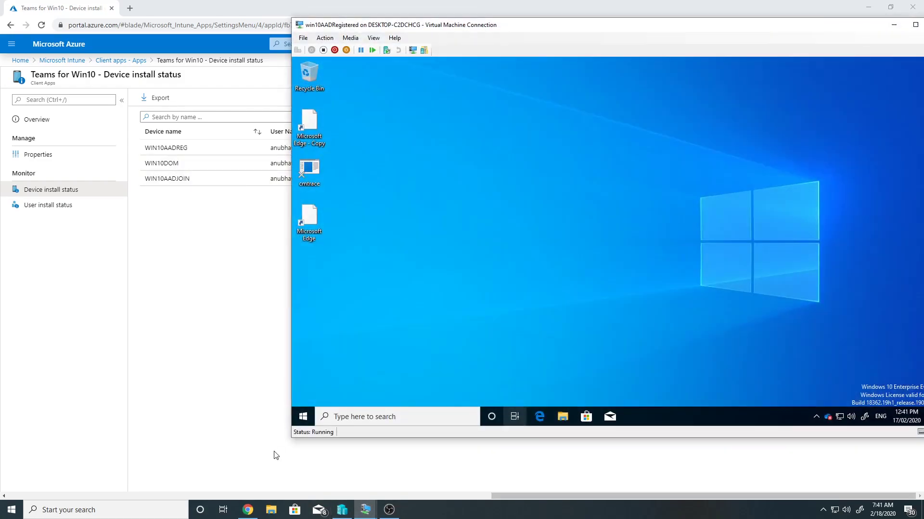
click(302, 419)
click(365, 510)
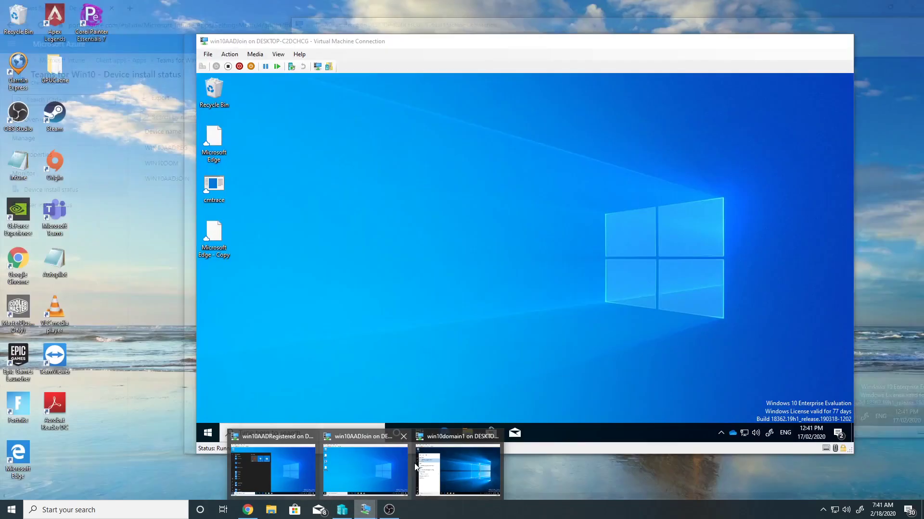
click(457, 466)
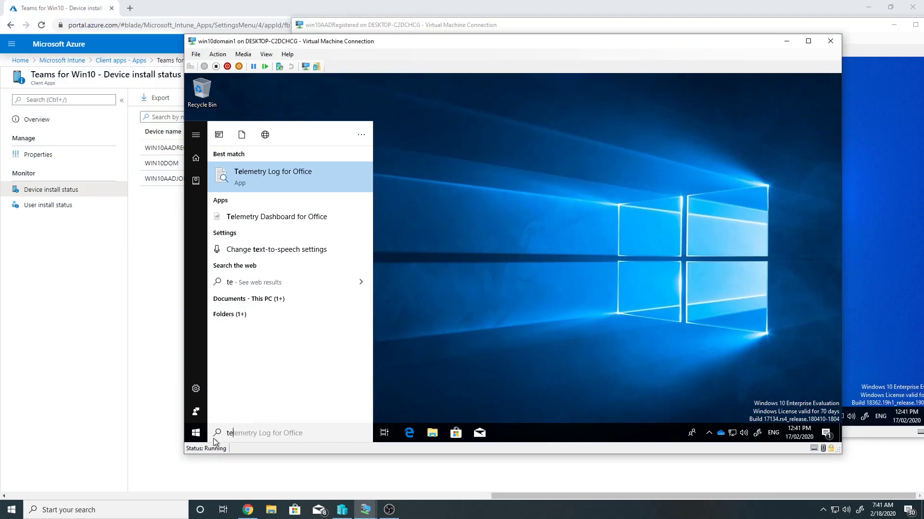
click(195, 432)
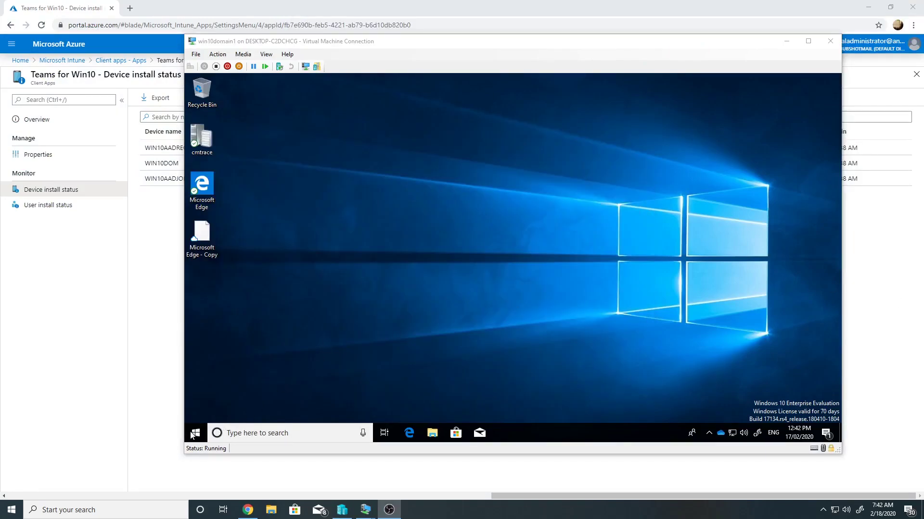
click(191, 434)
text(appw)
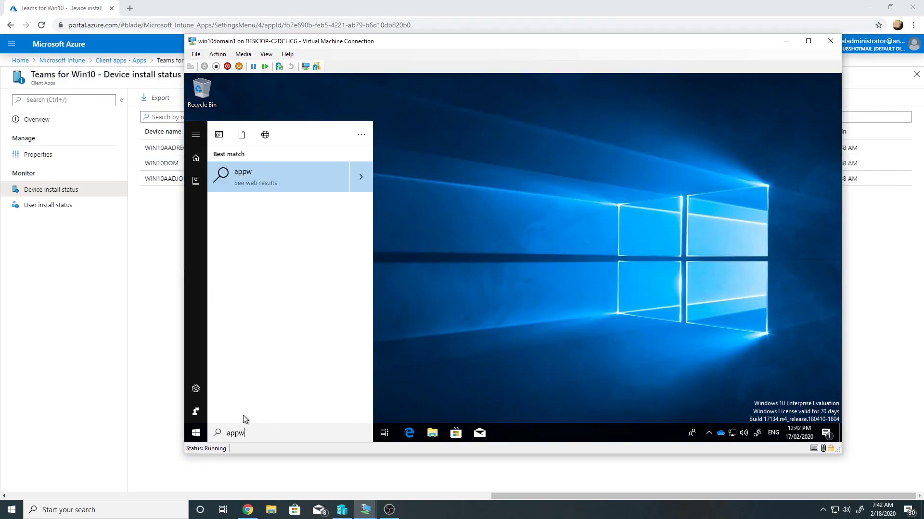
text(cpl)
key(Return)
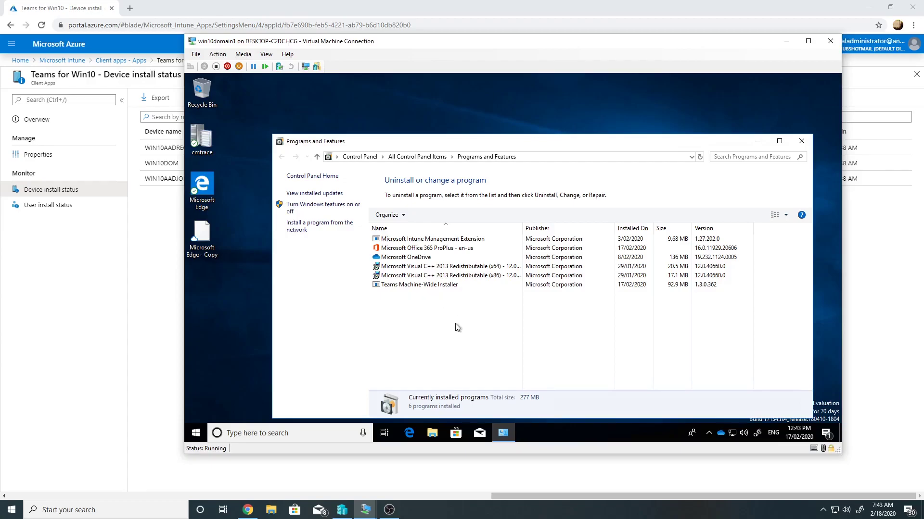
Sign out of the domain VM by running logoff from Start search.
click(242, 432)
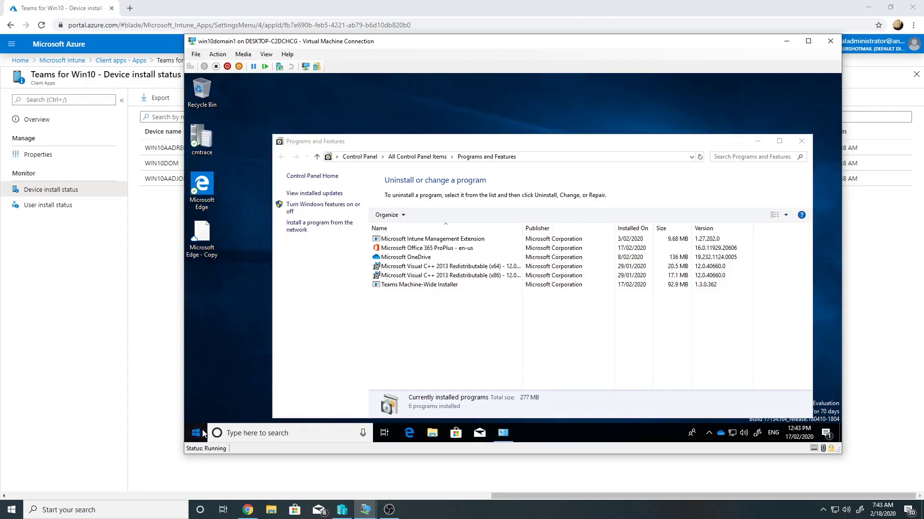
text(logoff)
key(Return)
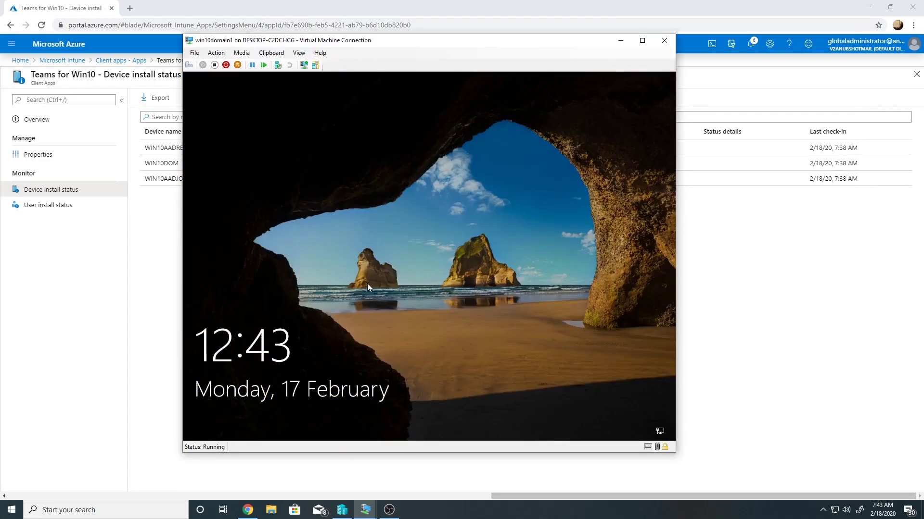
Sign back in to the domain VM with the password and check its desktop.
click(367, 287)
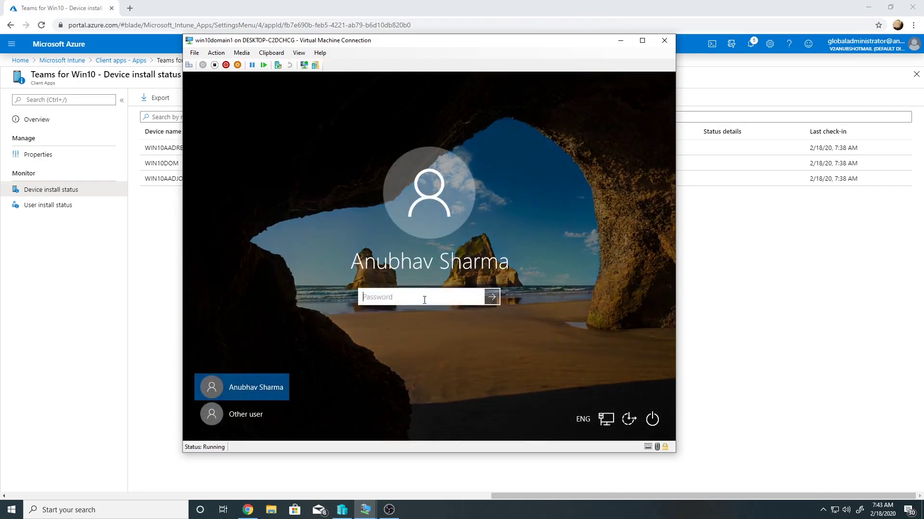
text(p)
key(Return)
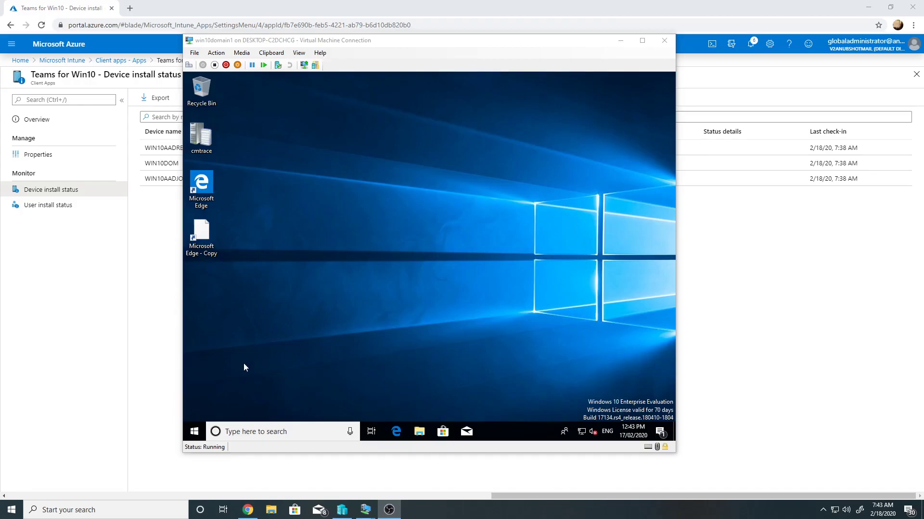
click(194, 432)
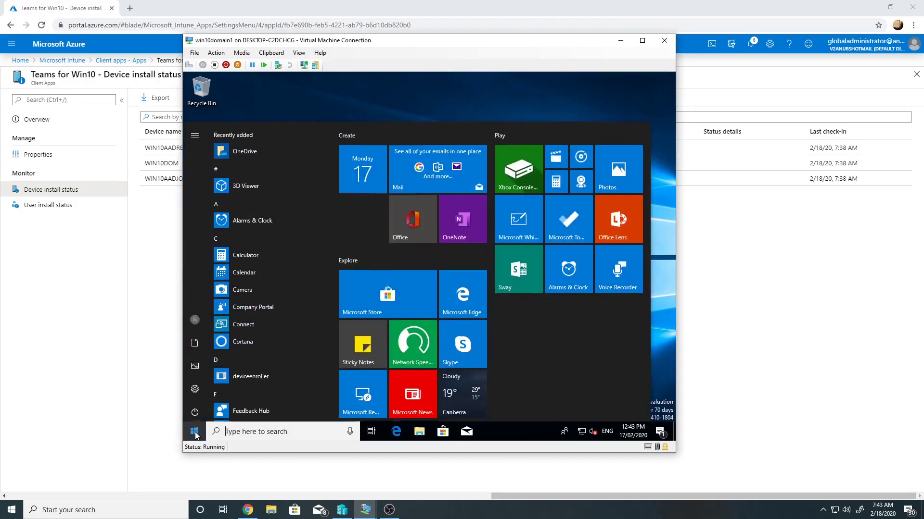
click(348, 92)
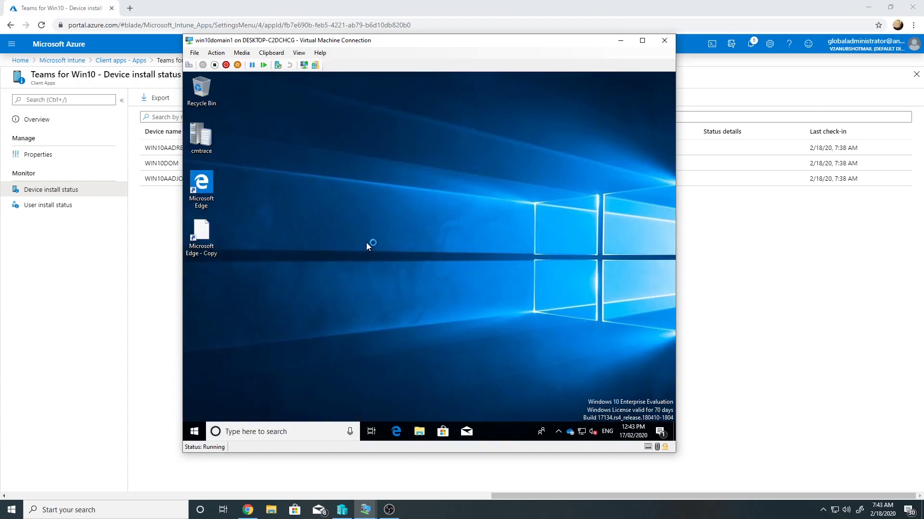
click(365, 510)
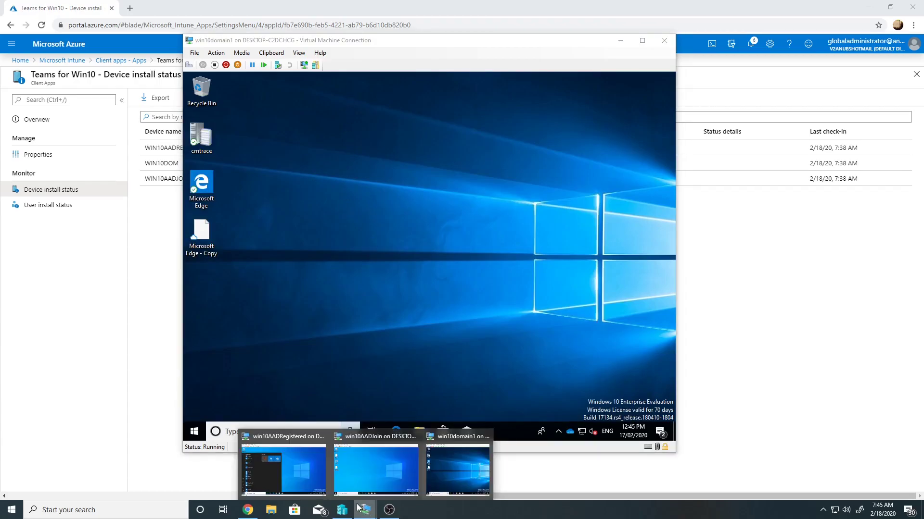
Switch to the AAD-registered VM and search for Teams in its Start menu.
click(296, 476)
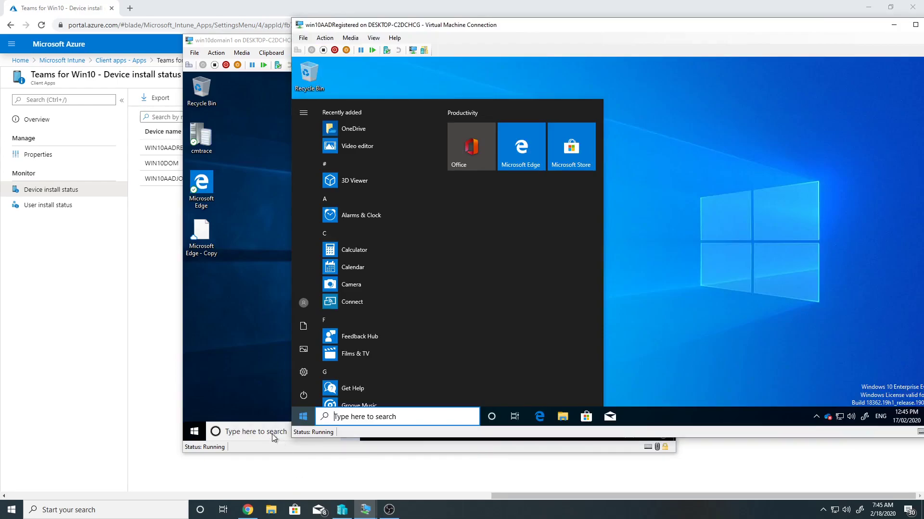
text(teams)
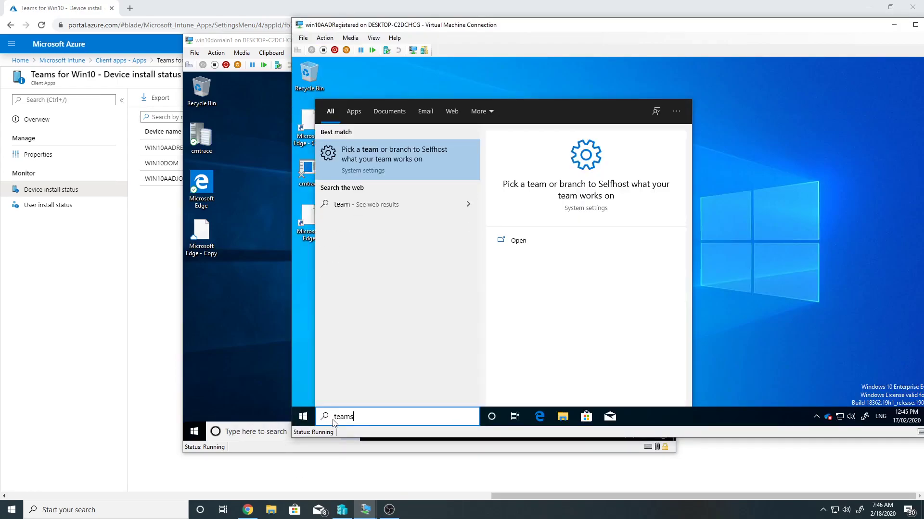
click(802, 277)
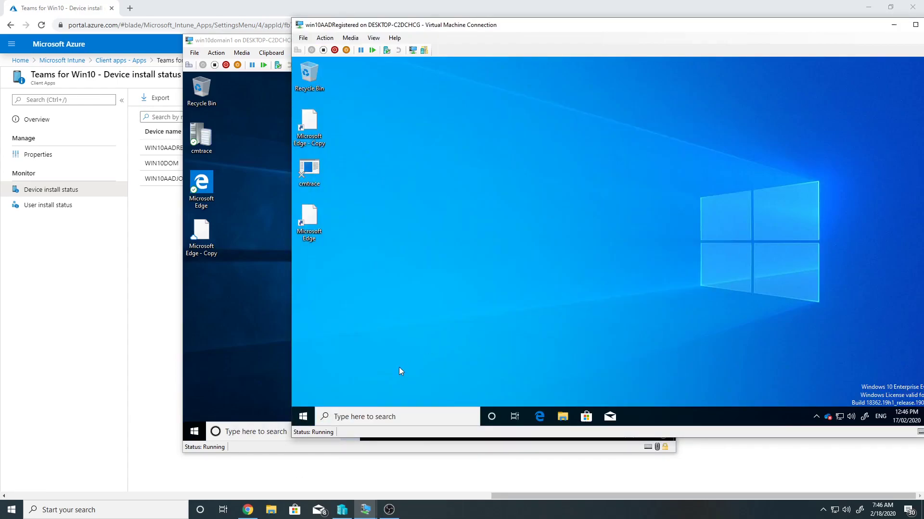
click(303, 416)
click(303, 395)
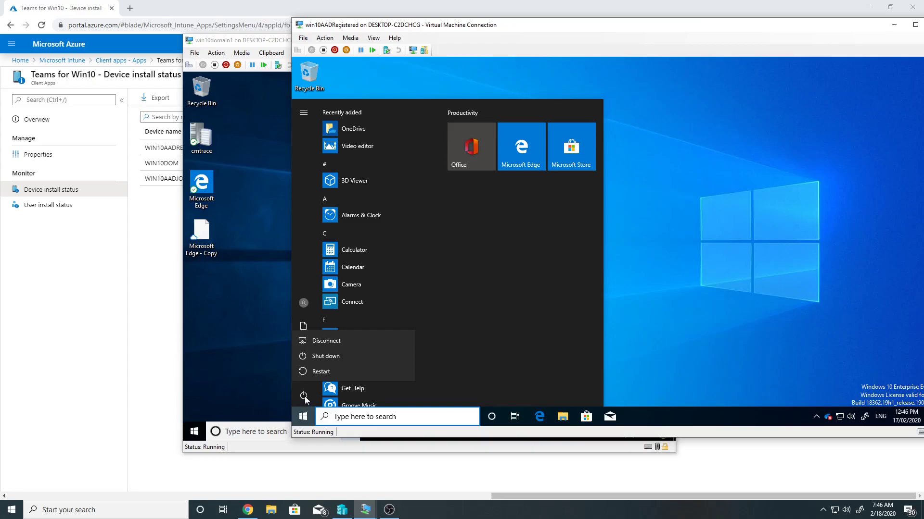
click(334, 417)
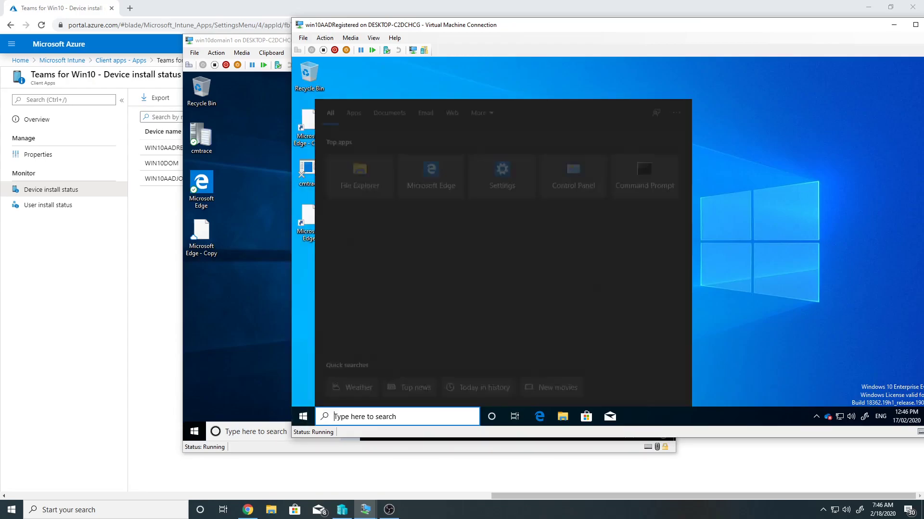
Sign out of the AAD-registered VM via Command Prompt logoff and sign back in.
text(cmd)
key(Return)
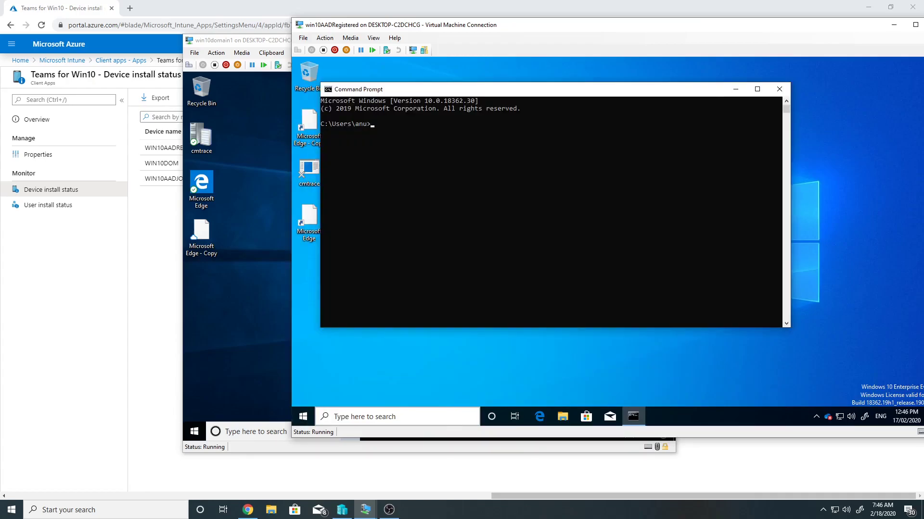
text(logoff)
key(Return)
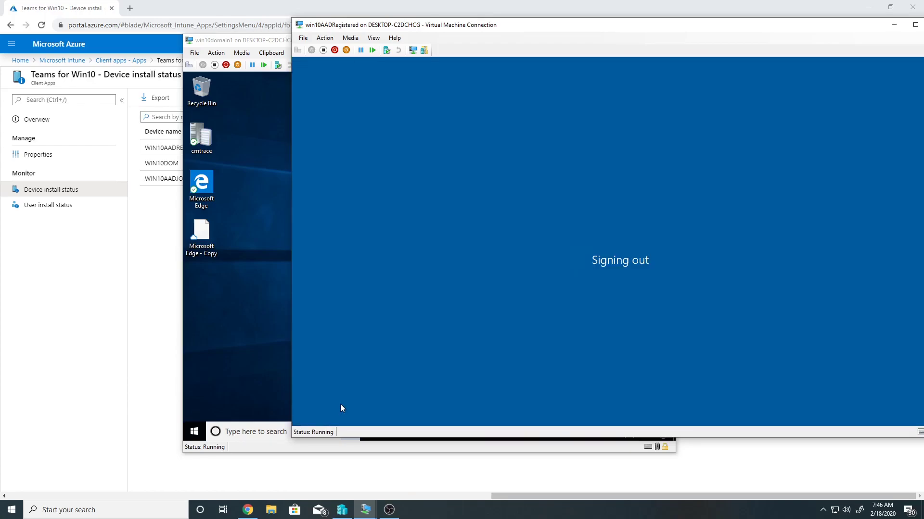
key(Return)
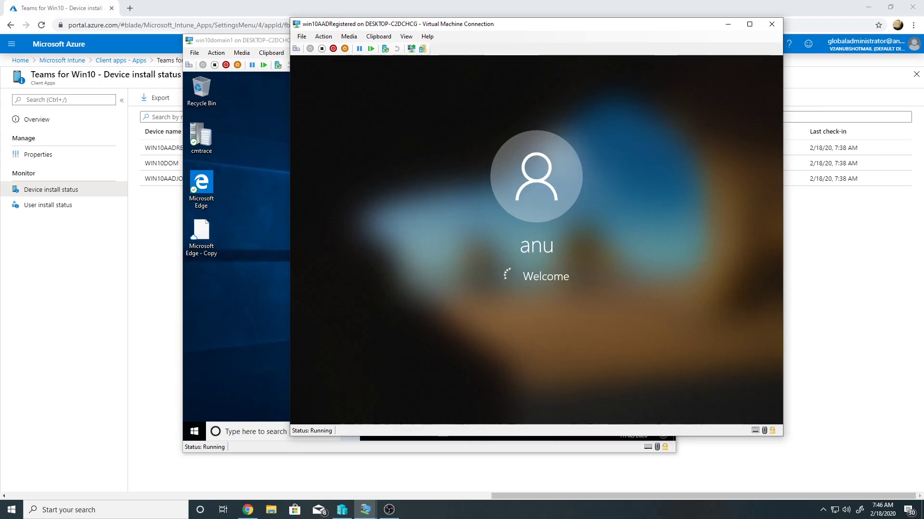
Dismiss the OneDrive notice and launch Microsoft Teams from its desktop shortcut.
text(teams)
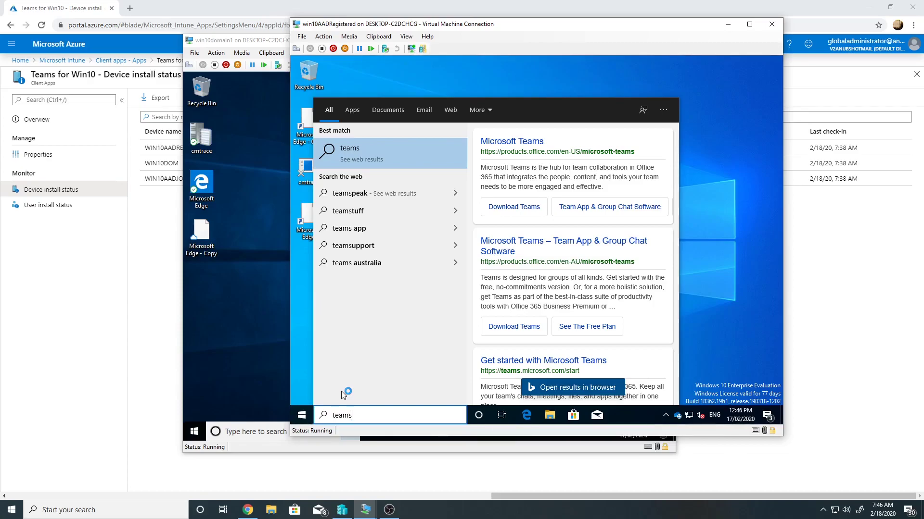
click(706, 307)
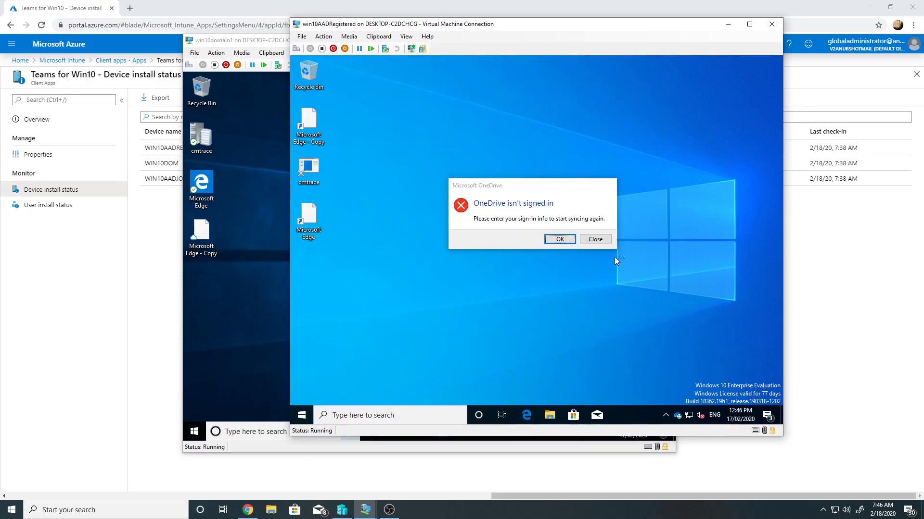
click(595, 239)
key(super)
text(appwiz.cpl)
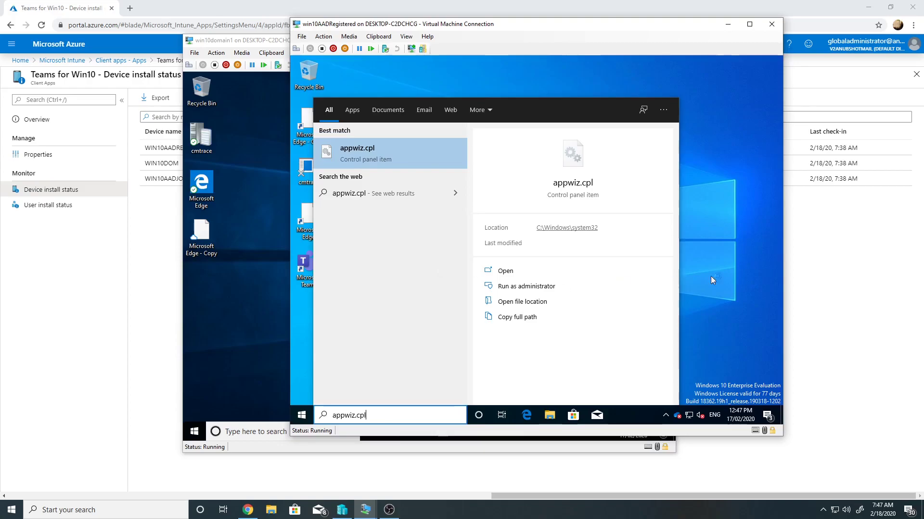
click(526, 286)
double_click(310, 268)
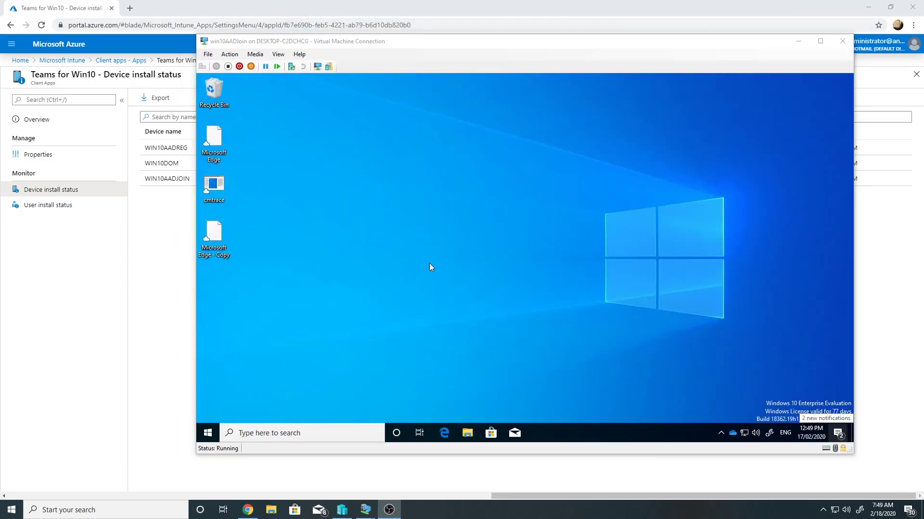
Open Programs and Features on the AAD-joined VM with appwiz.cpl.
click(212, 434)
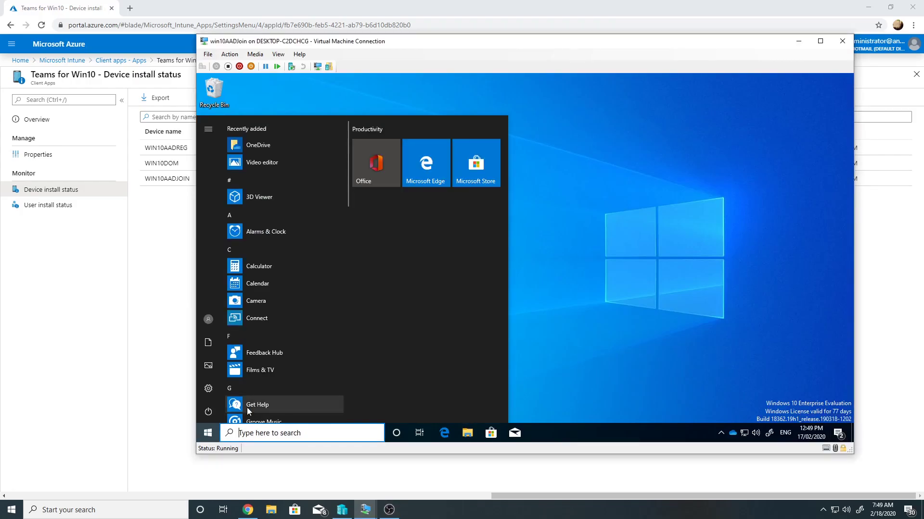
text(appwiz.cpl)
key(Return)
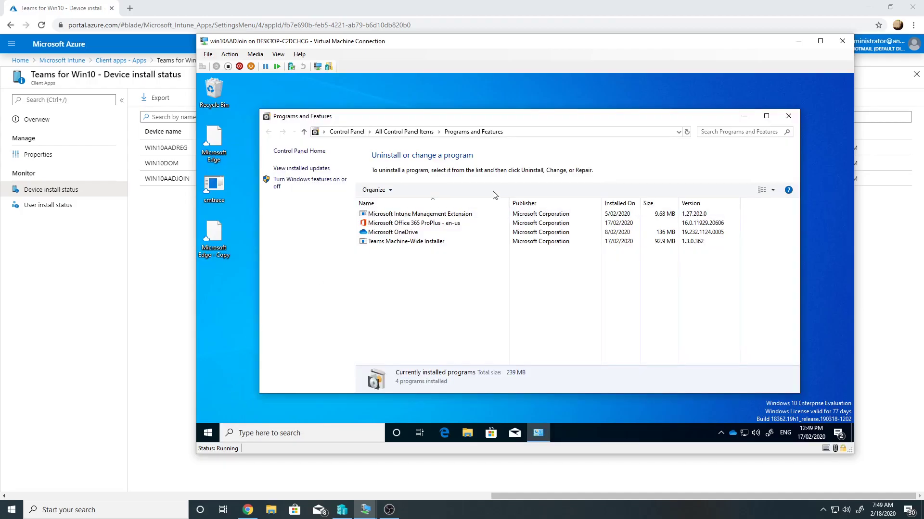
Sign out of the AAD-joined VM by running logoff.
click(208, 433)
text(logoff)
key(Return)
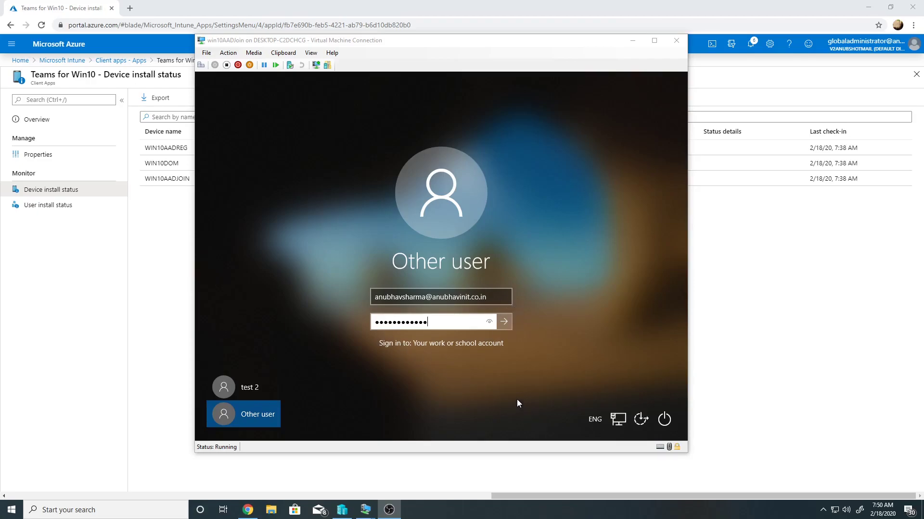
Submit the work account sign-in, then close and skip Windows Hello PIN setup.
click(492, 344)
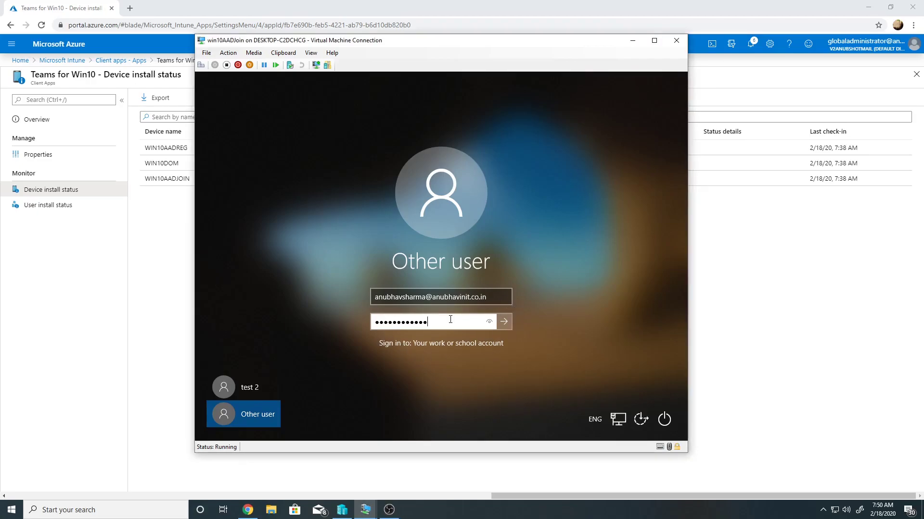
click(502, 323)
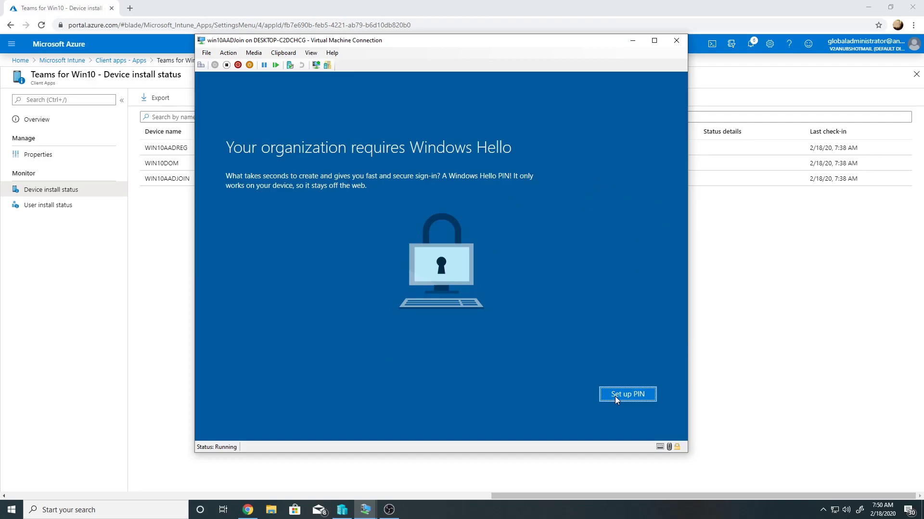
click(615, 397)
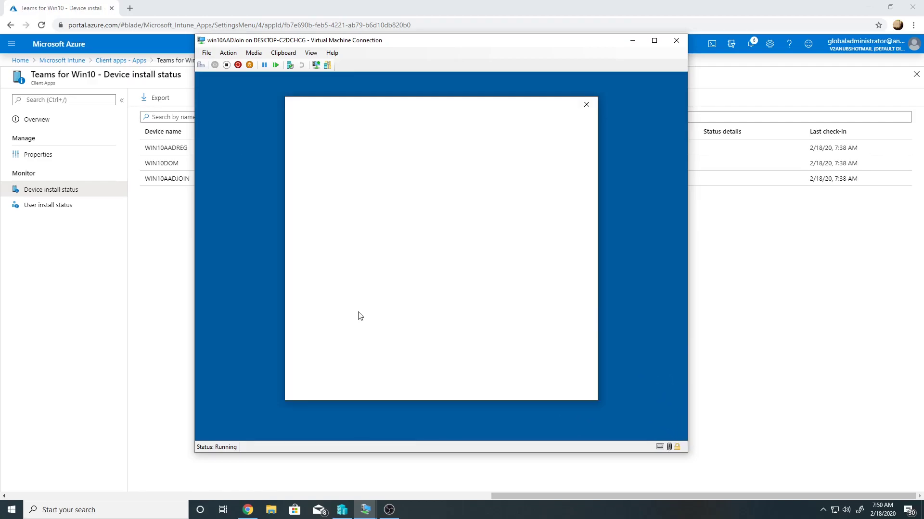
click(585, 110)
click(607, 397)
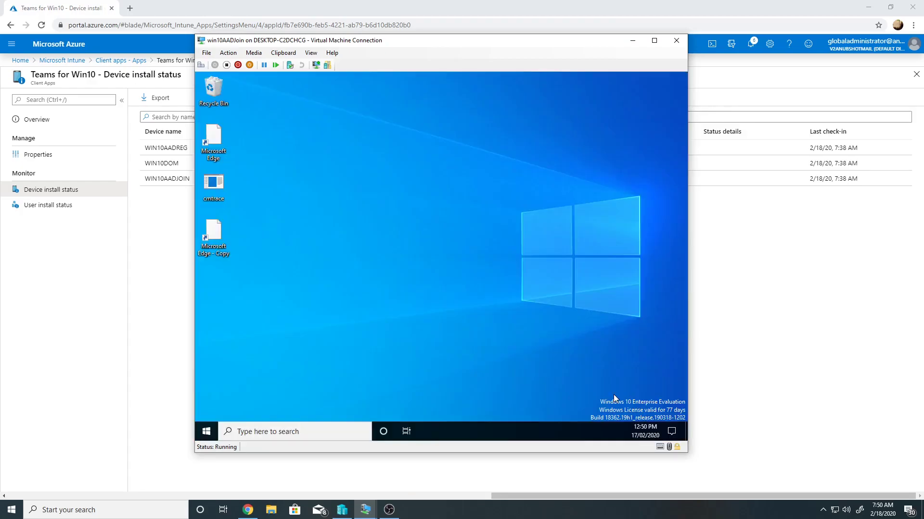
click(206, 431)
click(547, 316)
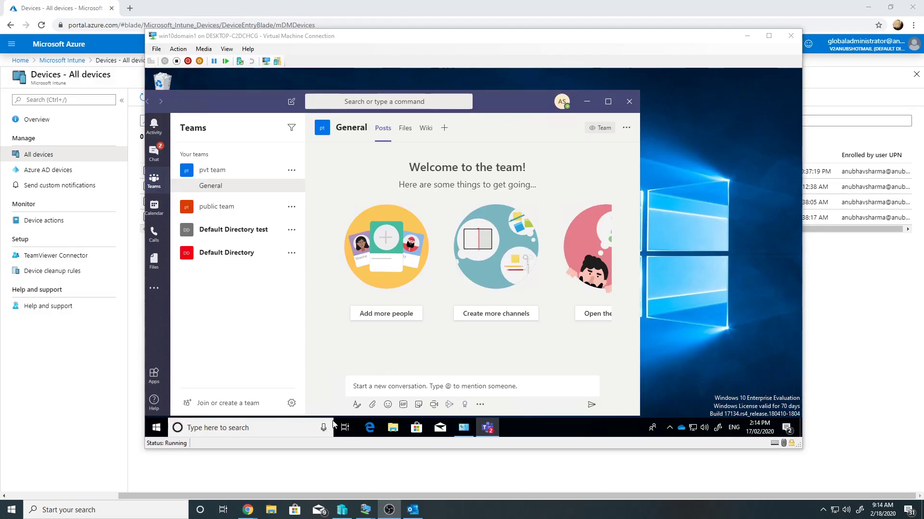
Cycle between the win10AADJoin and win10AADRegistered VM windows, each running Teams.
mouse_move(365, 510)
click(272, 469)
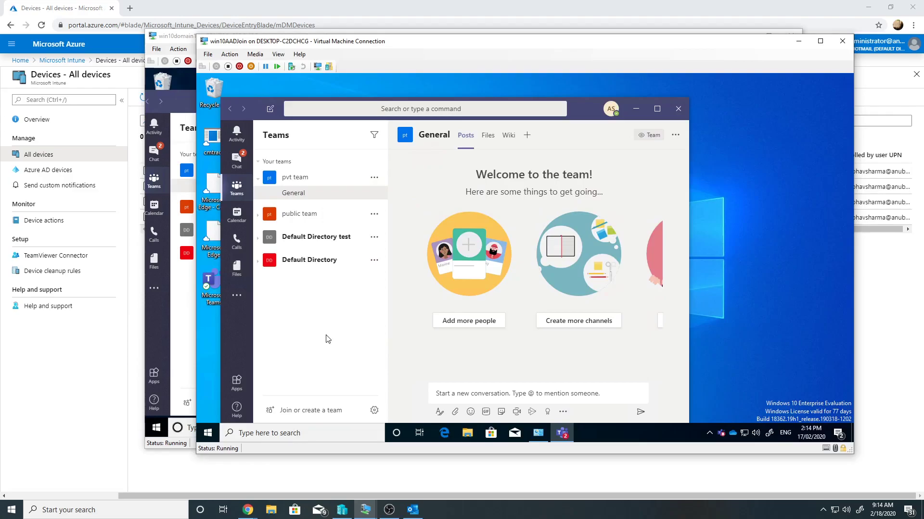
click(437, 480)
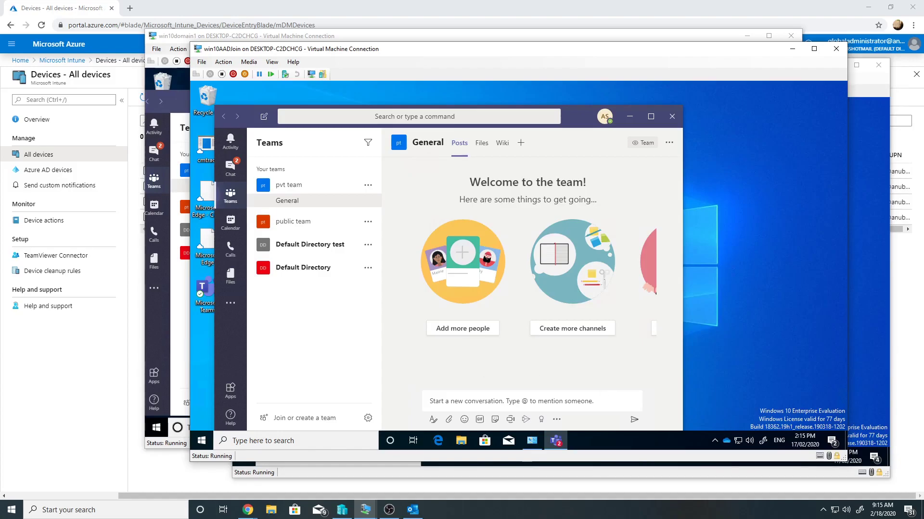
key(alt+Tab)
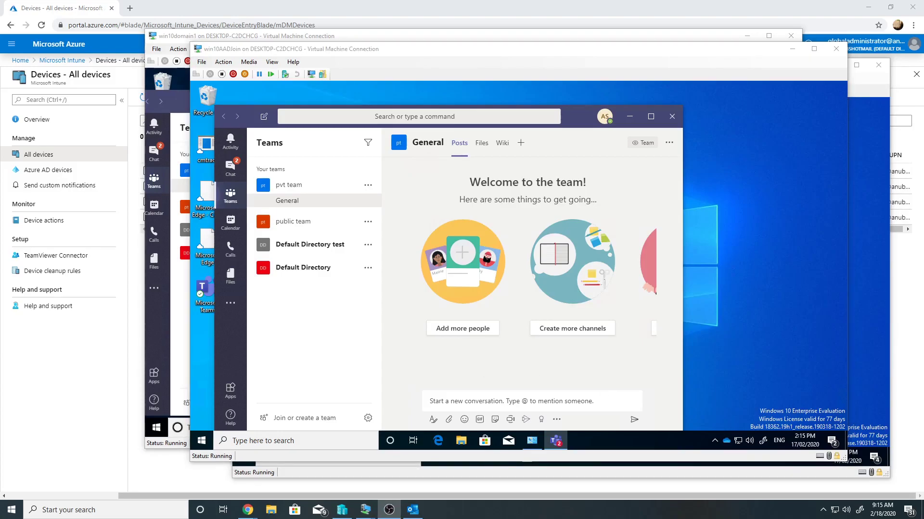